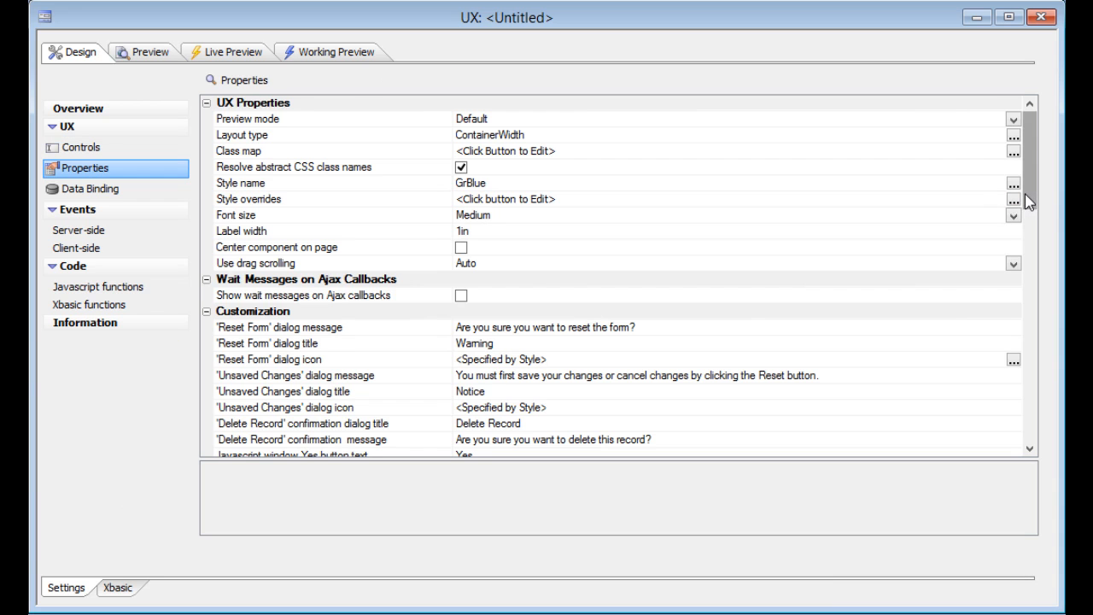
Step: Examine the Date format setting among the UX component's properties
left_click_drag(1028, 201, 1028, 353)
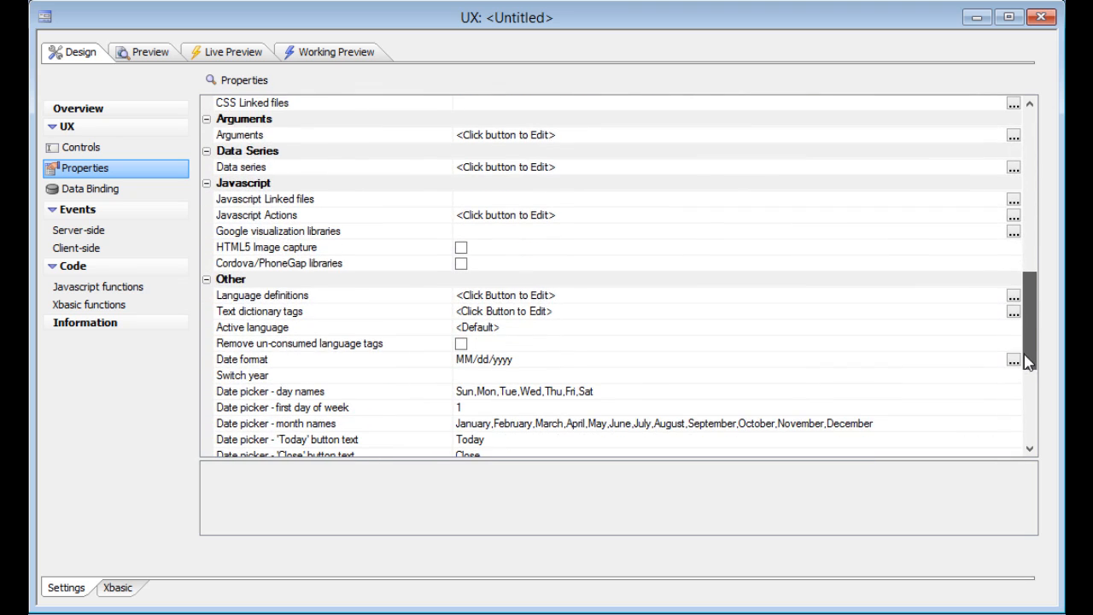
left_click(555, 361)
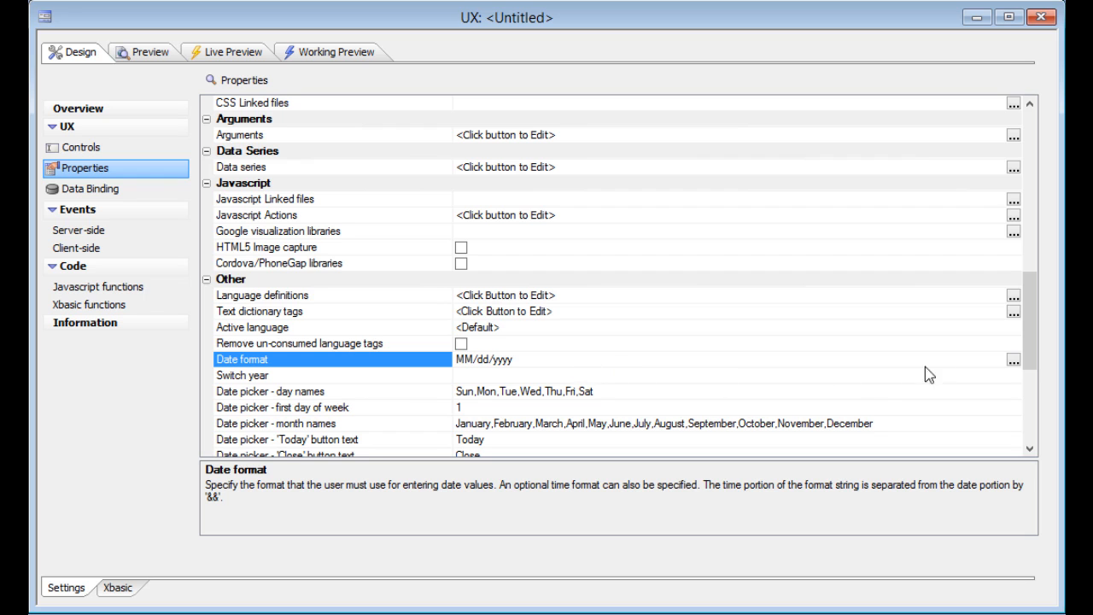
left_click_drag(1035, 354, 1039, 224)
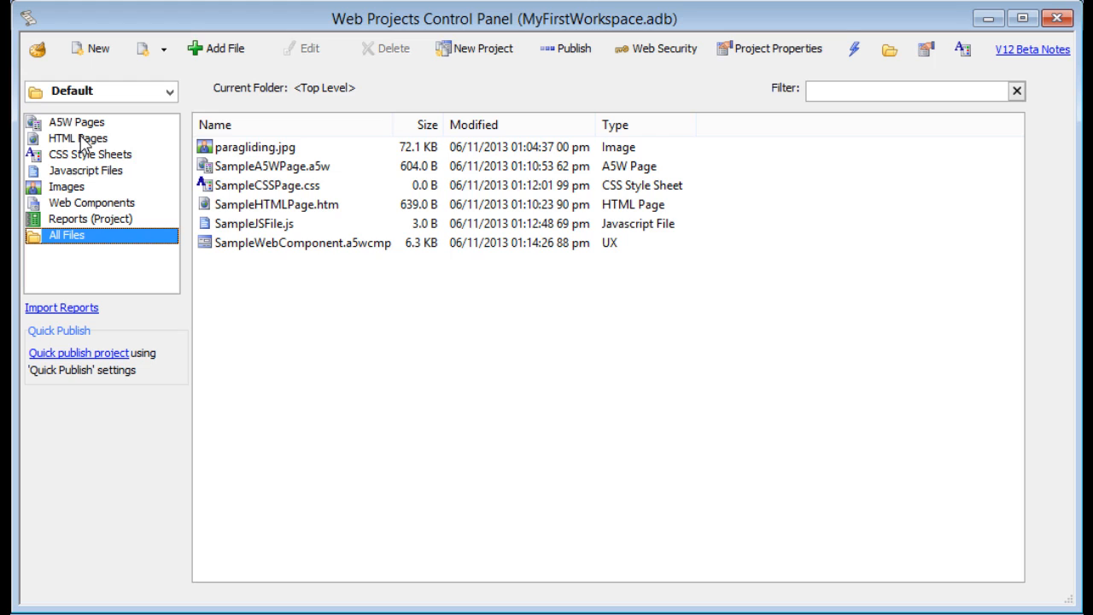
Step: Filter the Default project's file list to images only and return it to all files
left_click(63, 191)
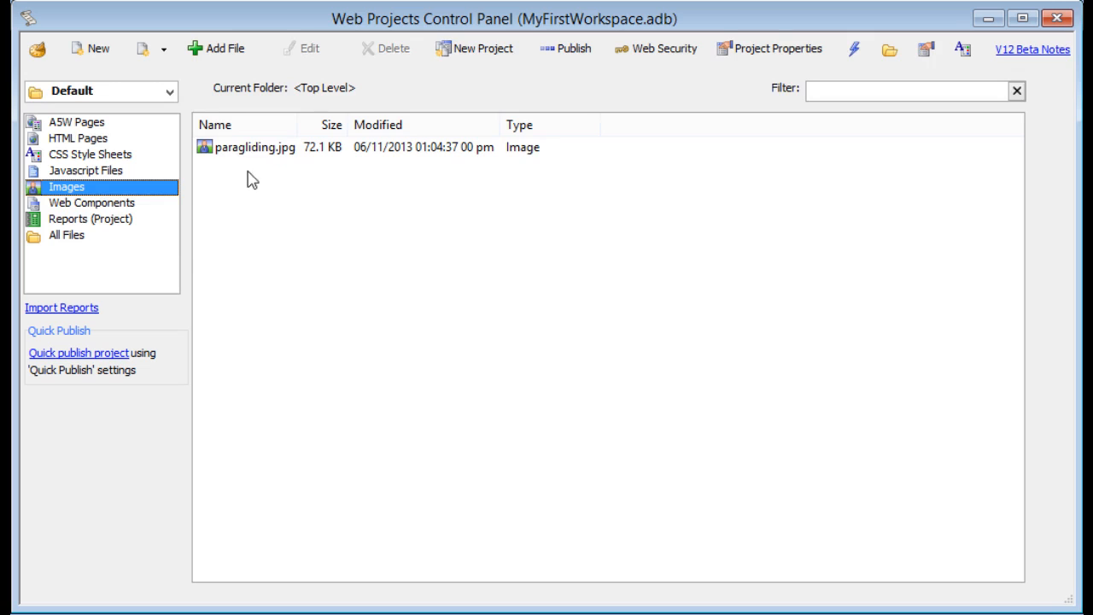
left_click(68, 236)
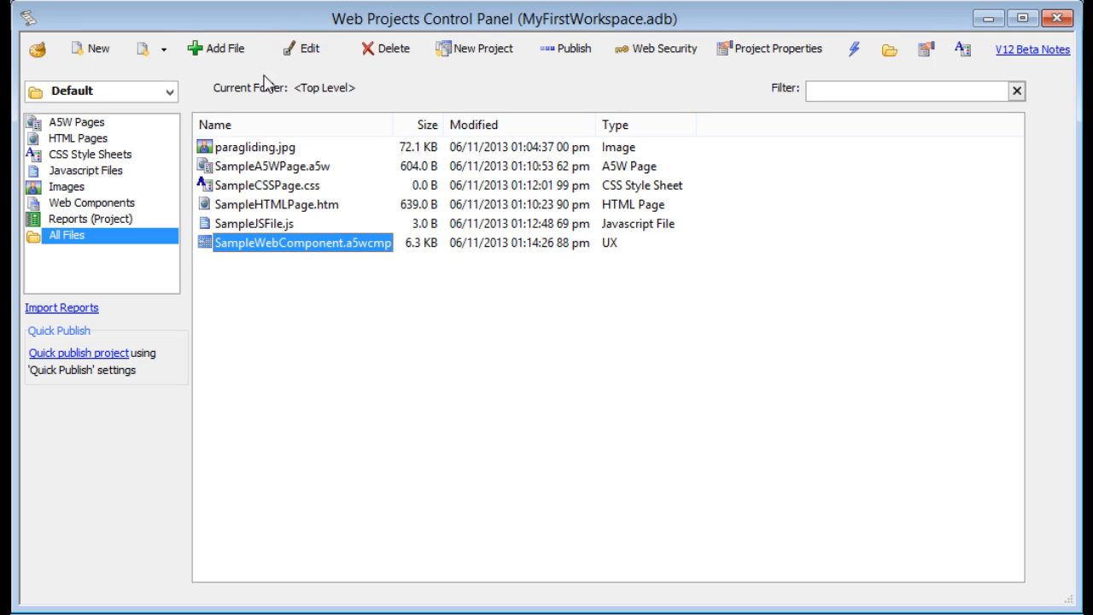
Step: Add SomeImage.jpg from the Alpha Anywhere Workspaces folder to the Default project and select it in the file list
left_click(221, 54)
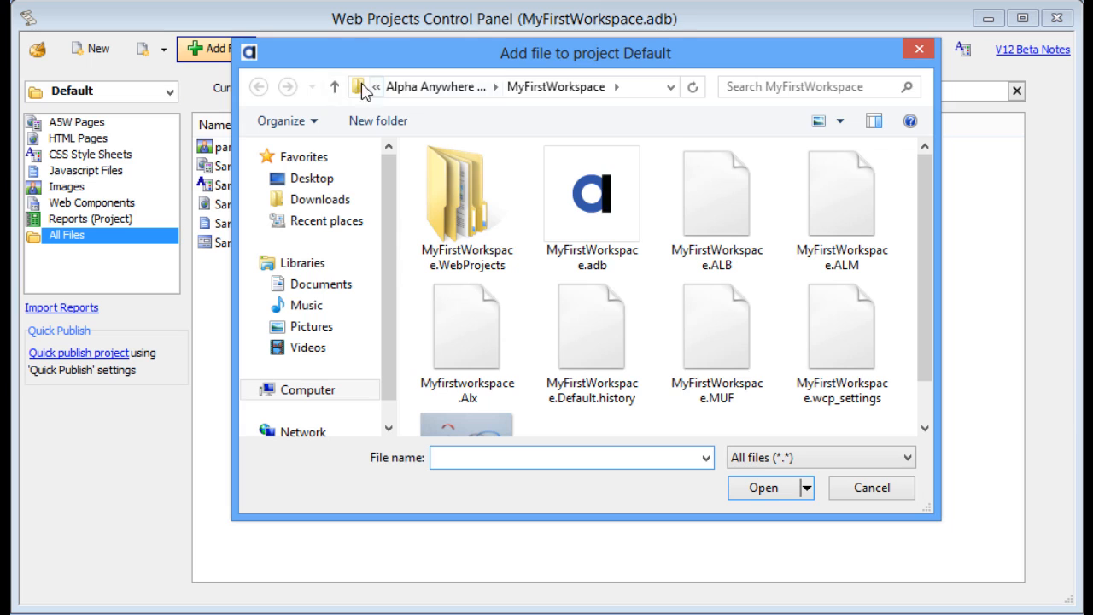
left_click(437, 86)
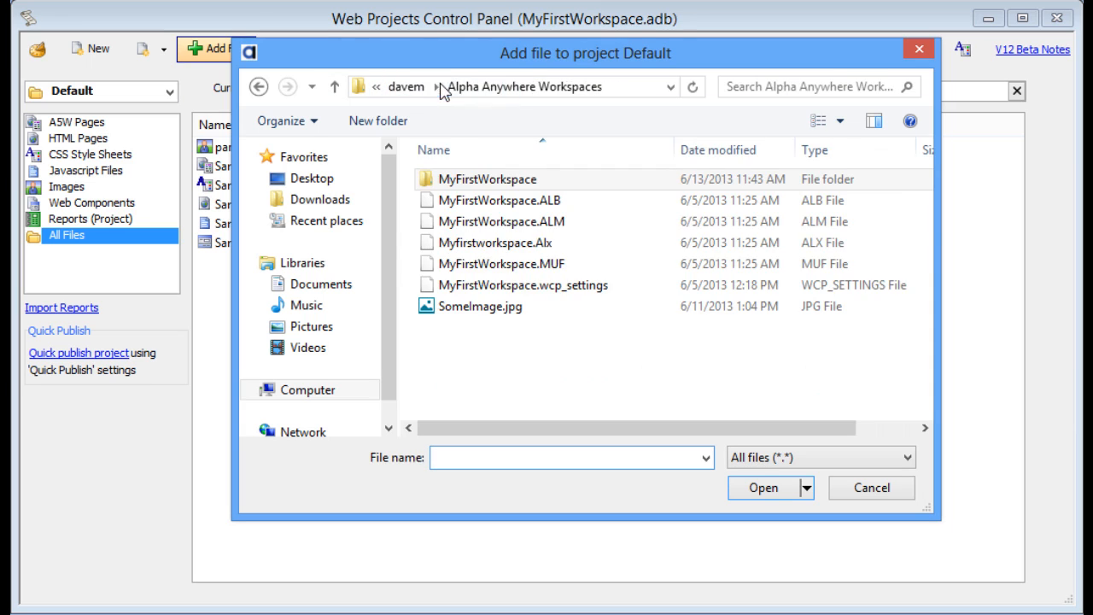
left_click(490, 309)
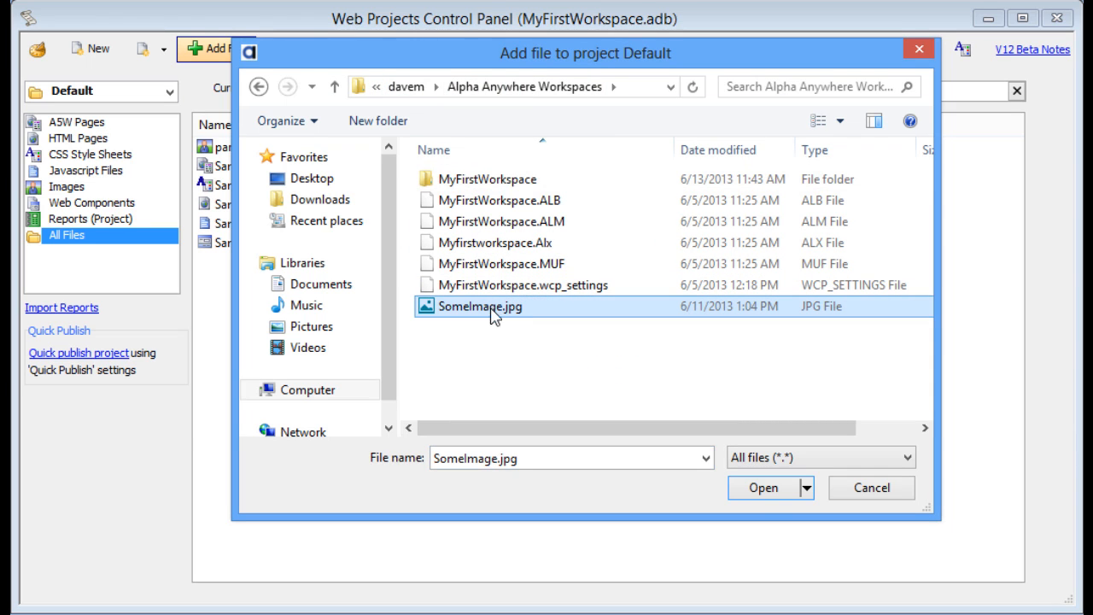
left_click(764, 493)
left_click(256, 263)
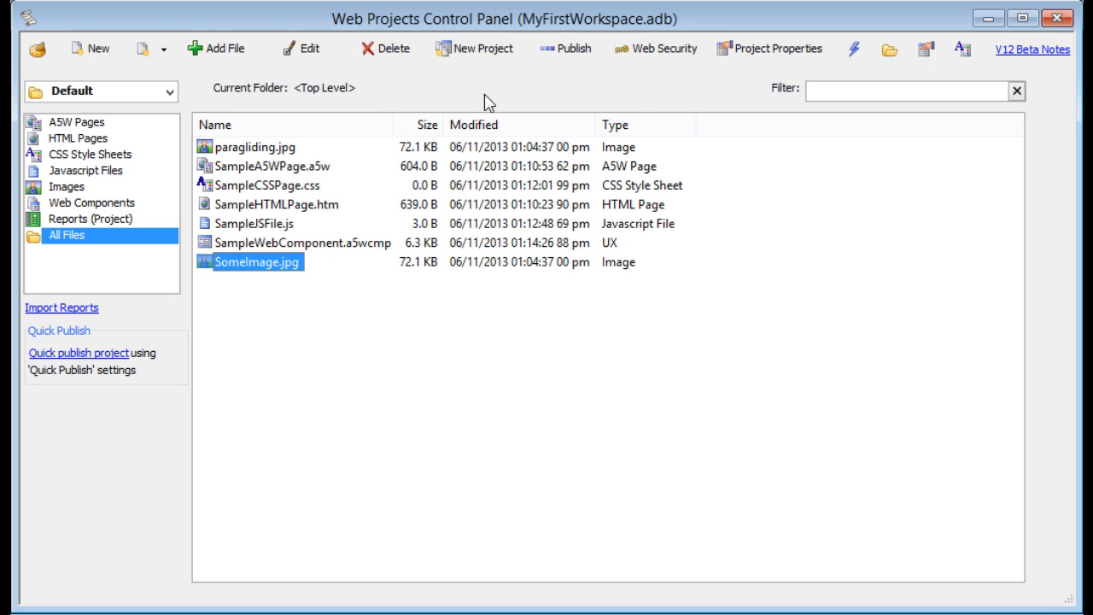
Step: Open the Default project's folder in File Explorer, look over its files and close the window
left_click(890, 52)
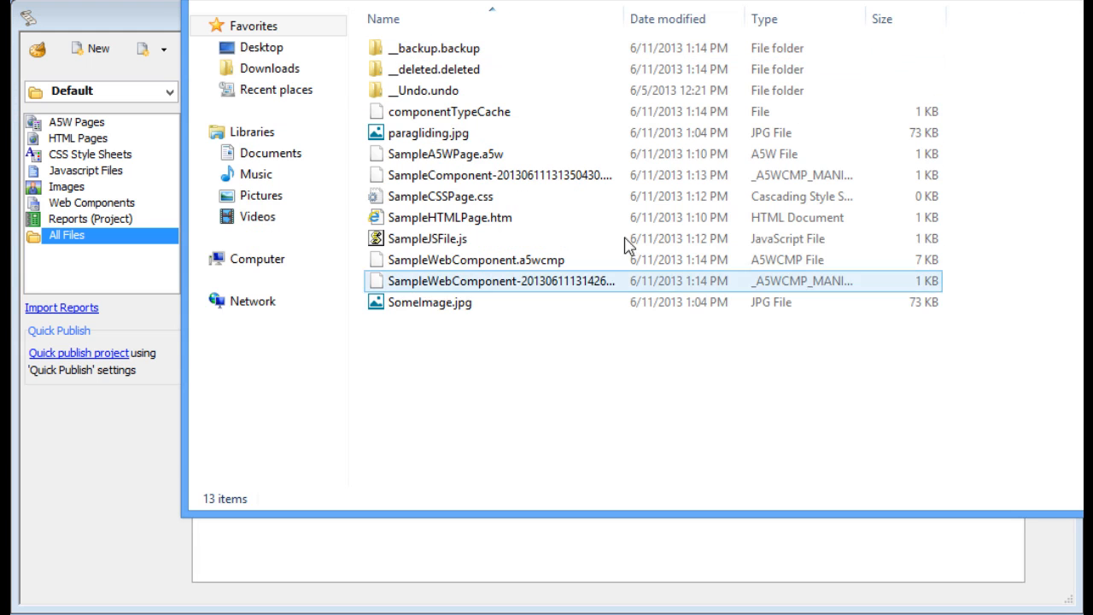
left_click_drag(530, 0, 381, 18)
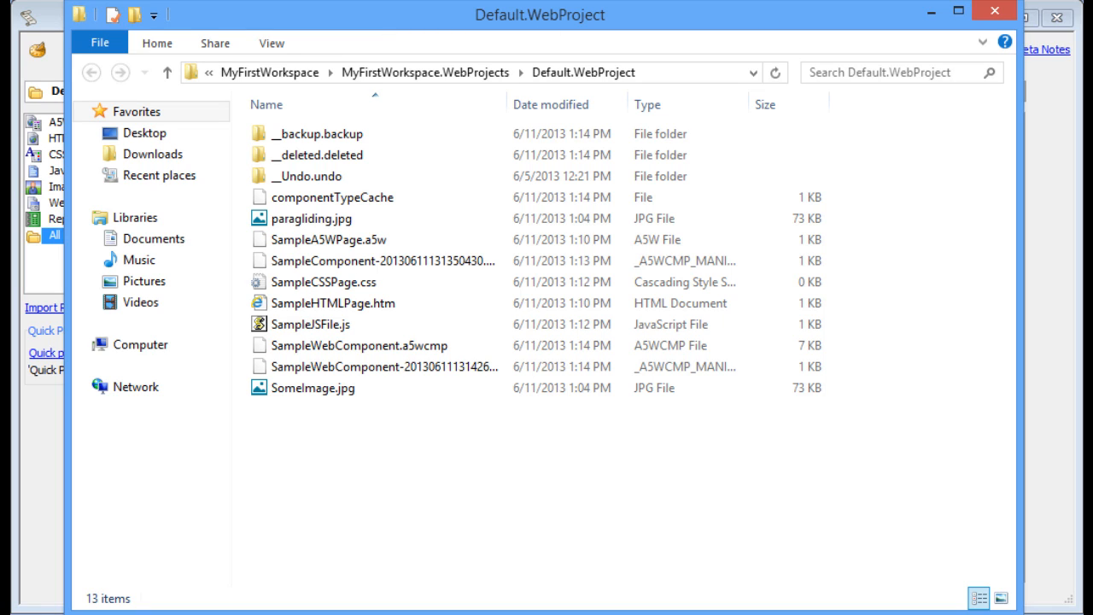
left_click(995, 7)
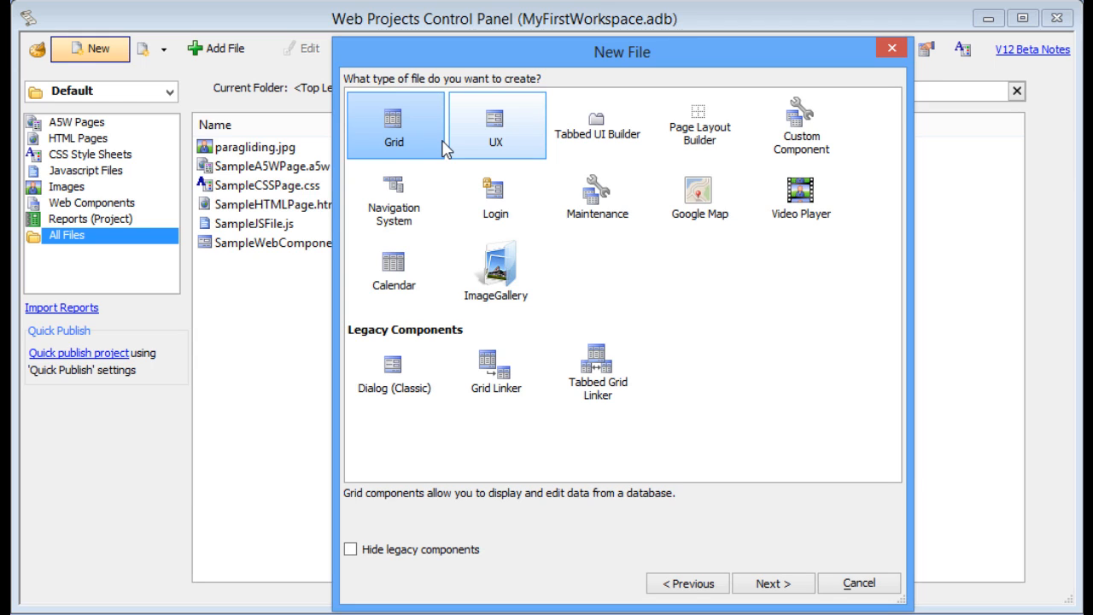
Step: Review the descriptions of the UX, Video Player, ImageGallery and Calendar component types for a new file
left_click(507, 153)
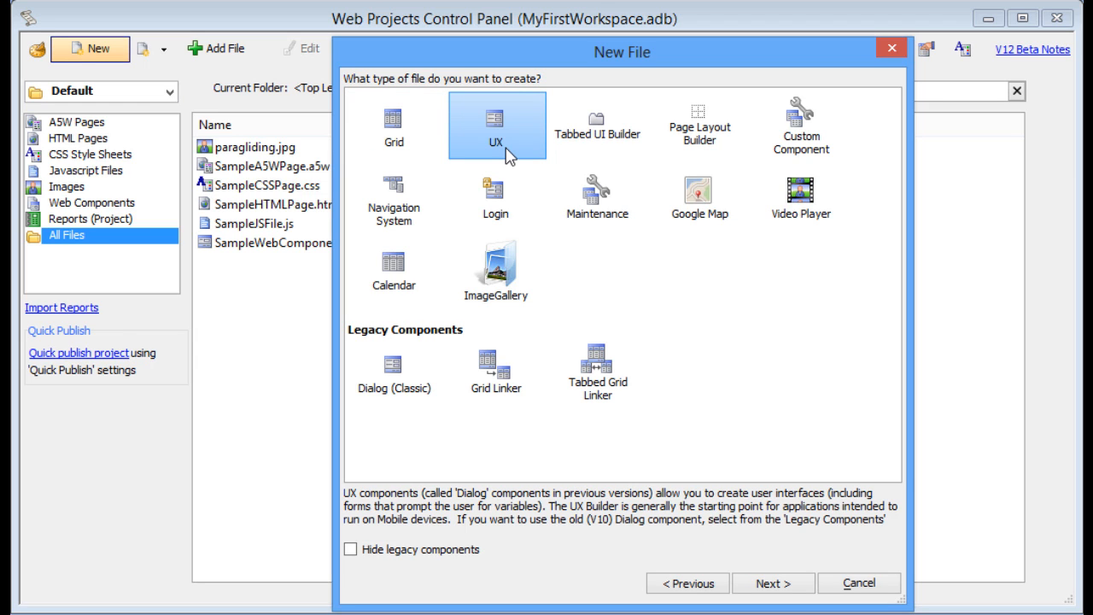
left_click(801, 209)
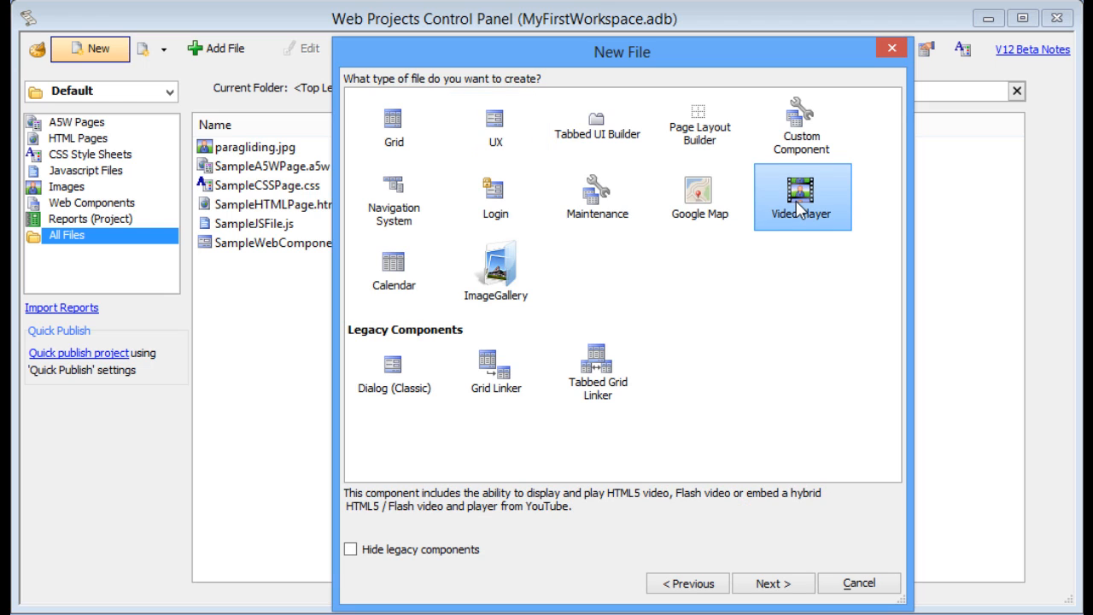
left_click(494, 269)
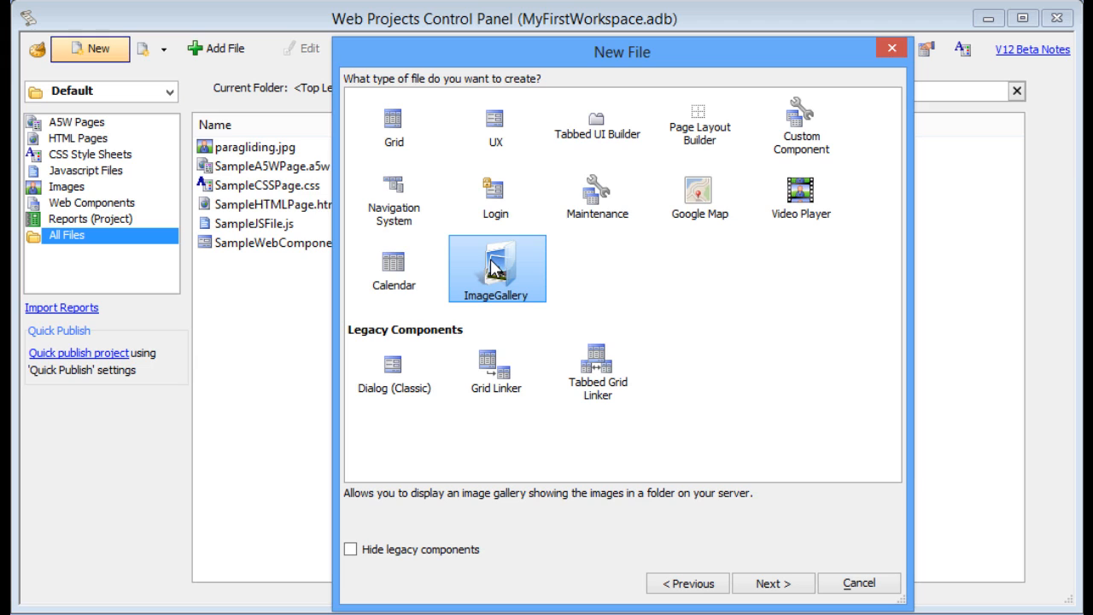
left_click(393, 268)
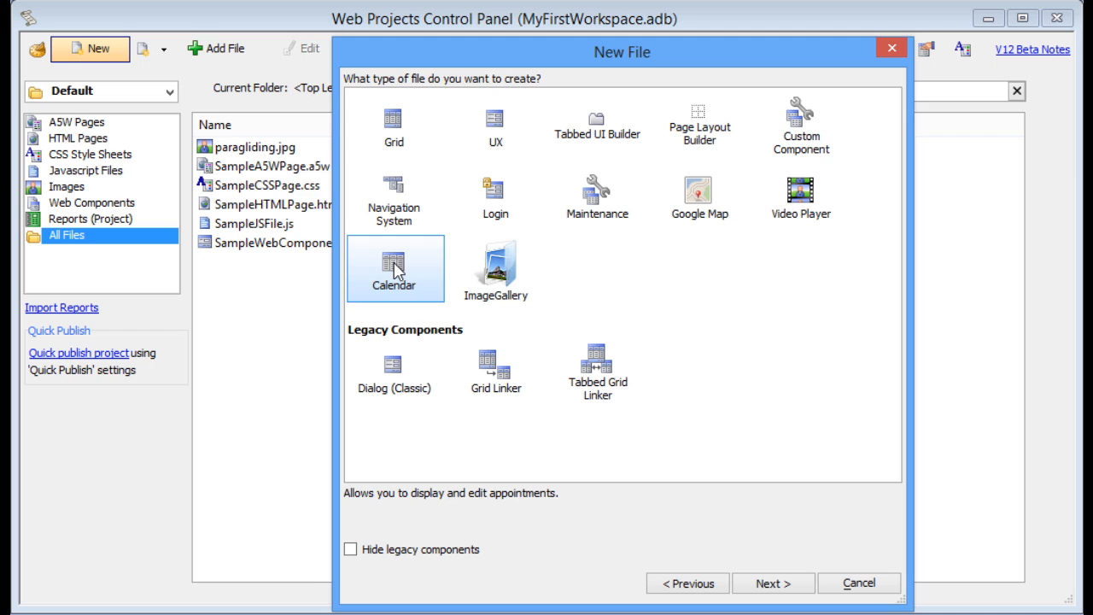
Step: Create a new UX component starting from a blank one
left_click(508, 154)
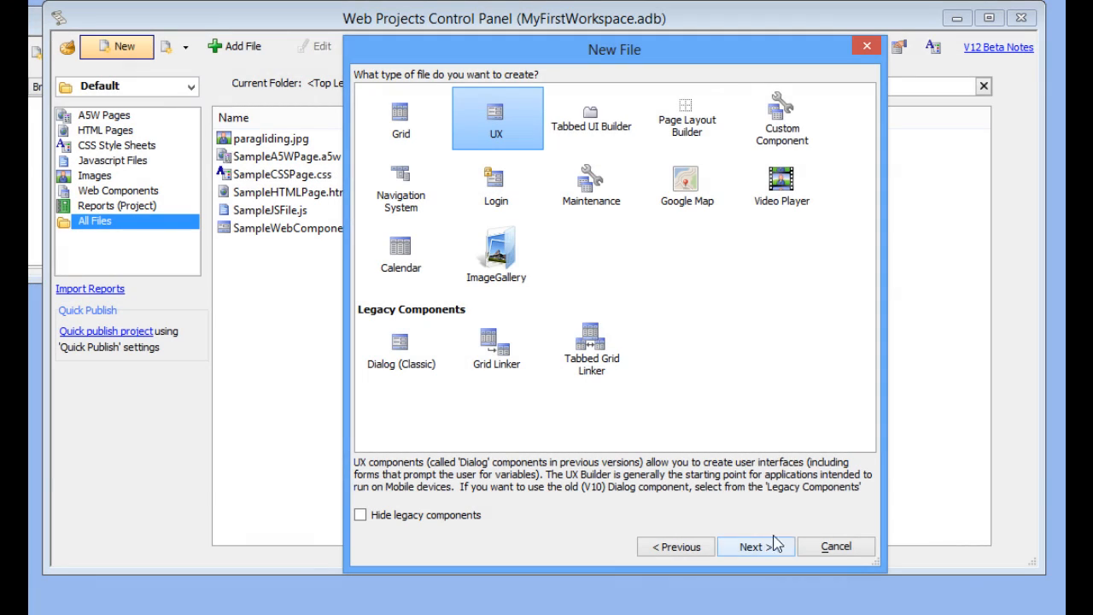
left_click(775, 546)
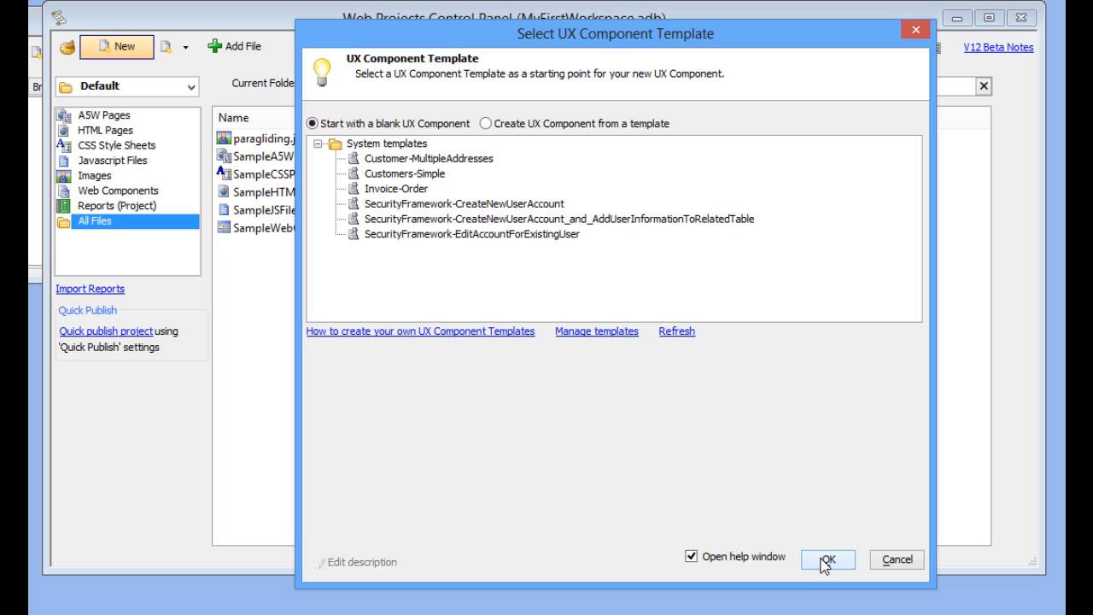
left_click(826, 561)
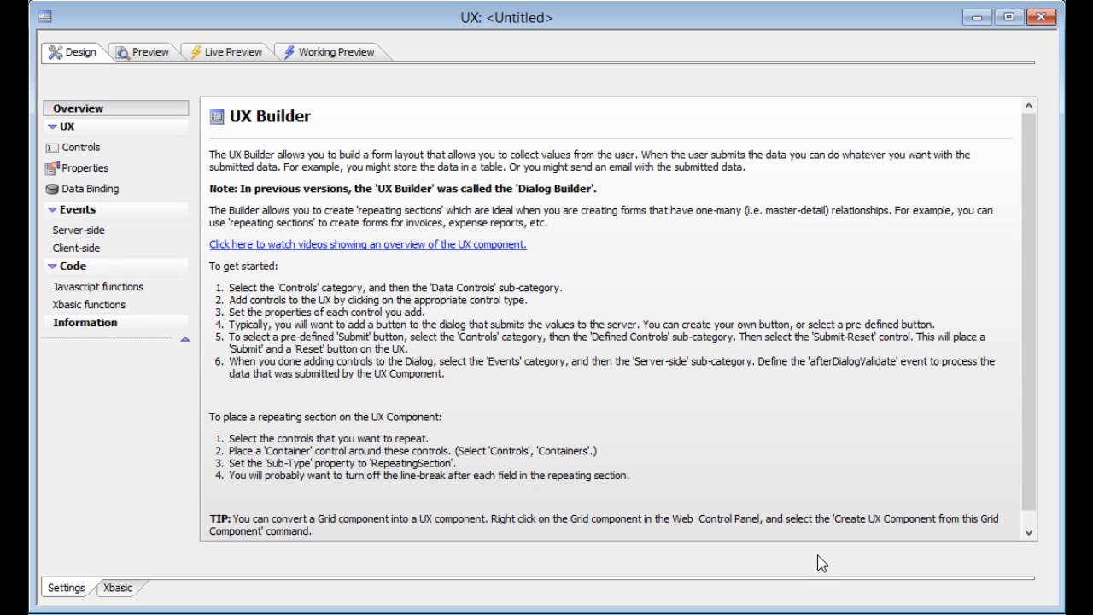
Step: Examine the UX component's Data Binding commands, expanding the explanation for creating new tables to match the controls
left_click(118, 196)
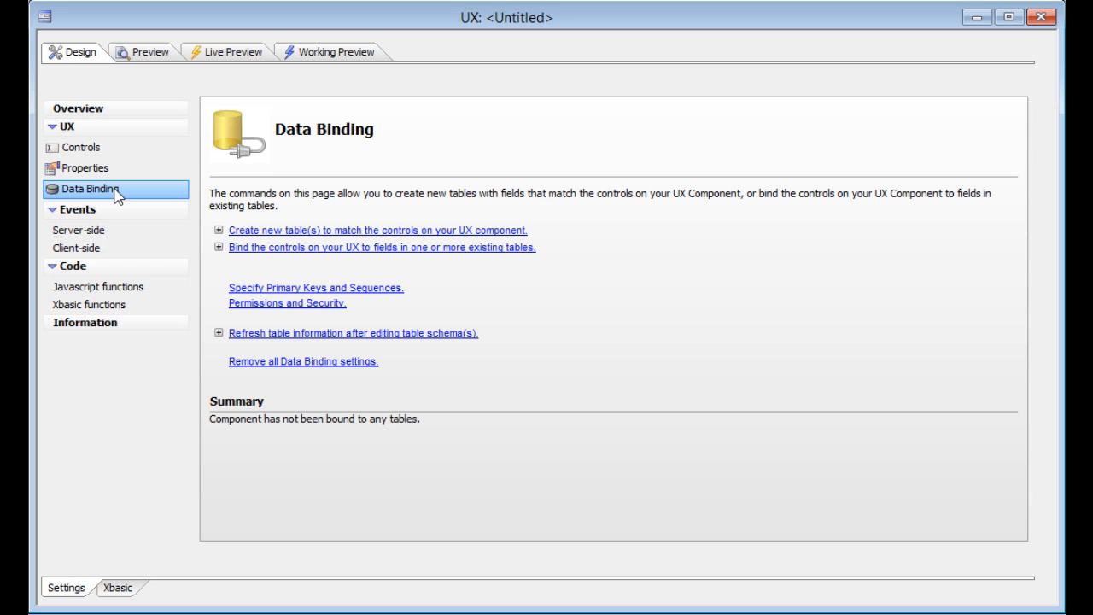
left_click(219, 231)
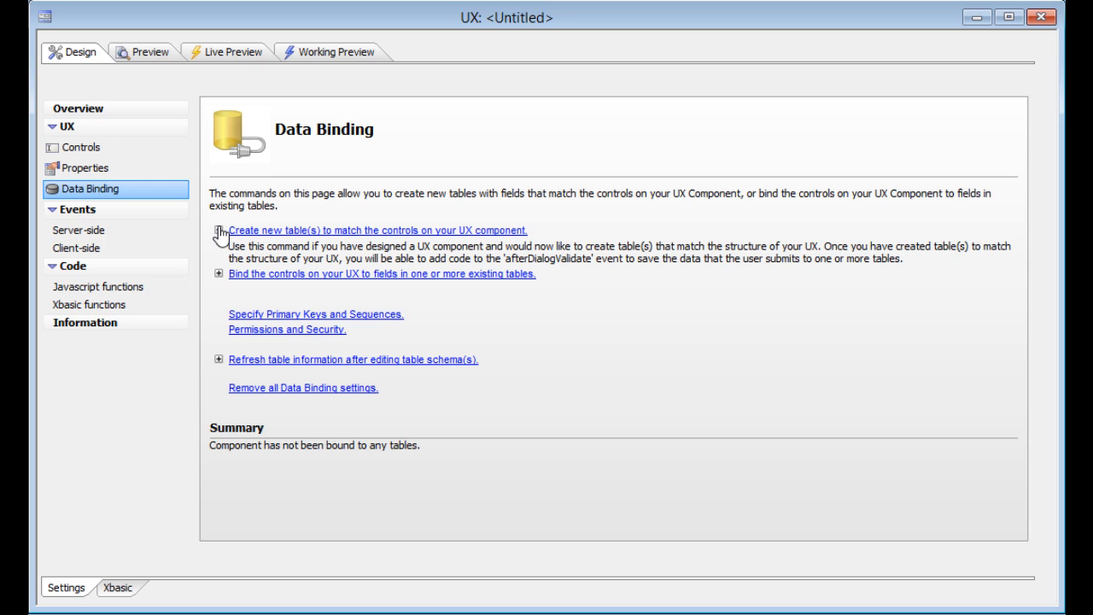
Step: Examine the Date format, Style name and Error style settings in the UX component's properties
left_click(109, 173)
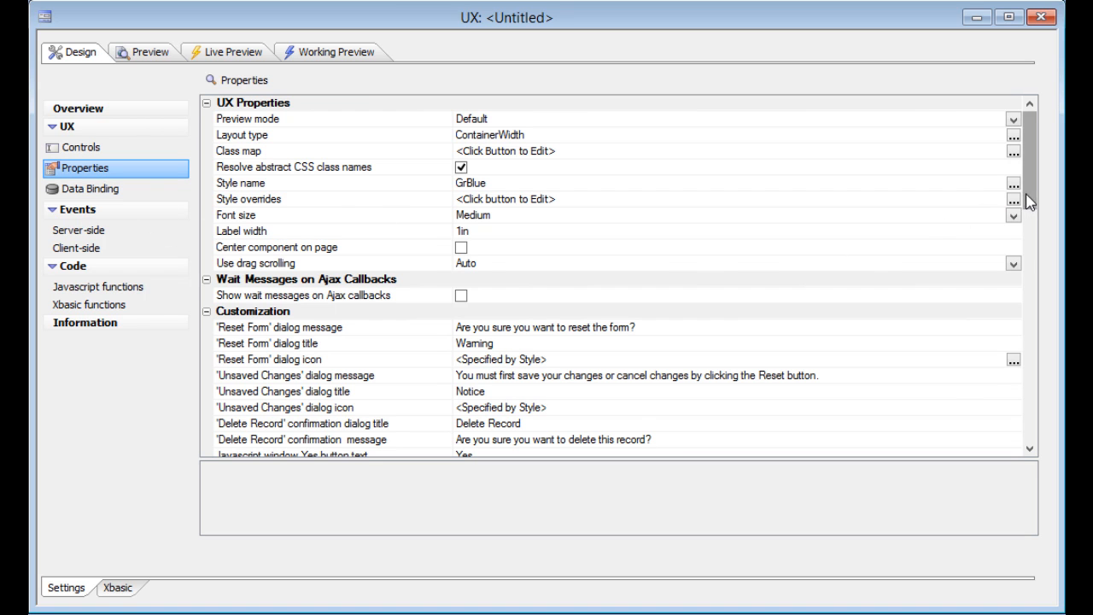
left_click_drag(1029, 201, 1029, 360)
left_click(555, 362)
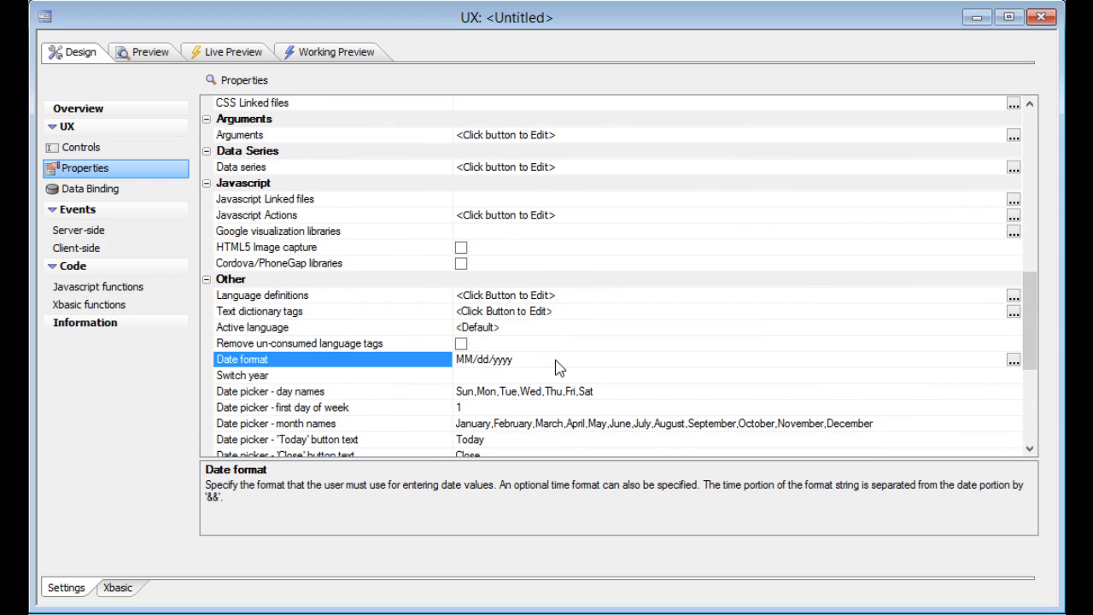
scroll(842, 378, "up", 15)
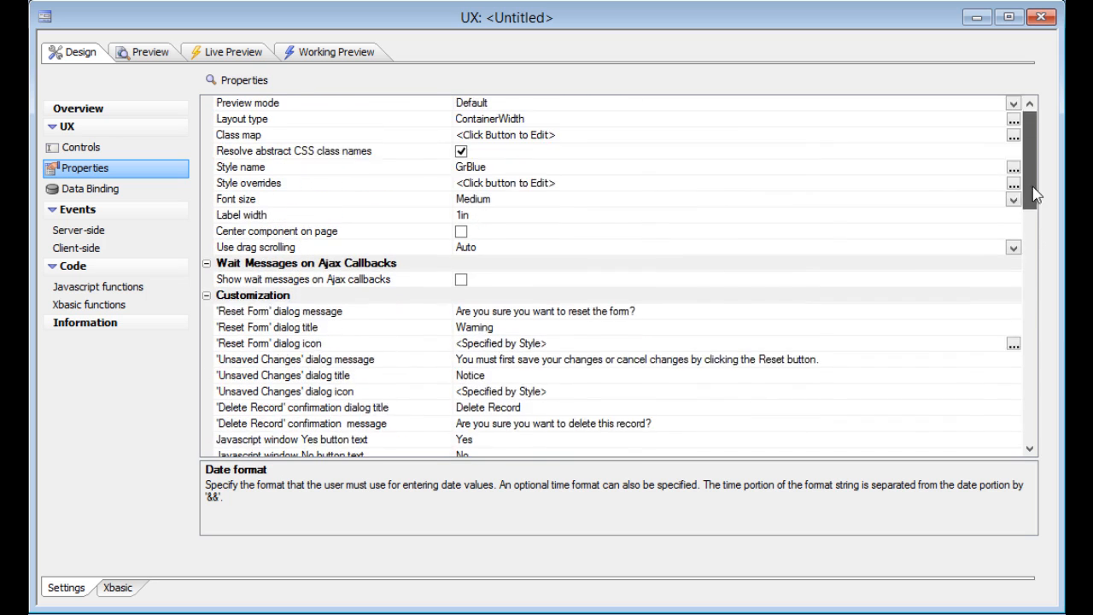
left_click(508, 184)
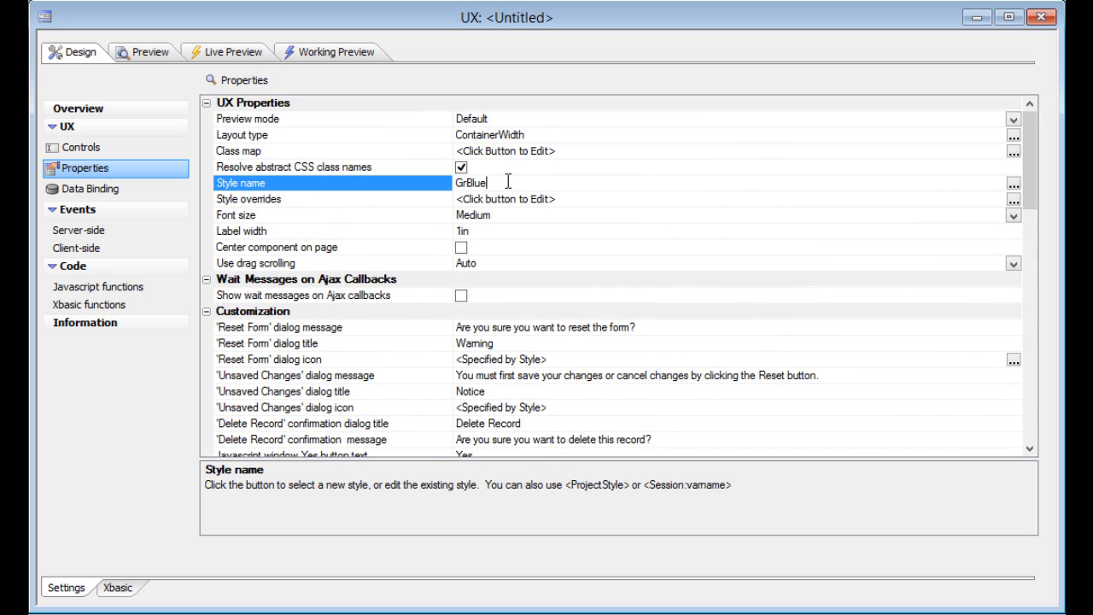
scroll(564, 214, "down", 6)
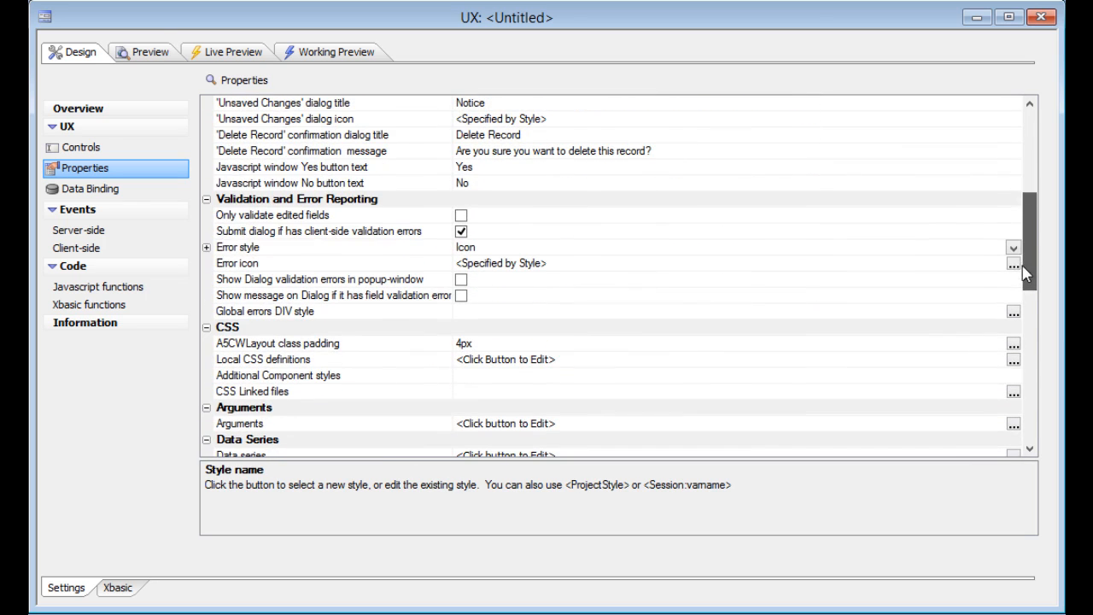
left_click(593, 248)
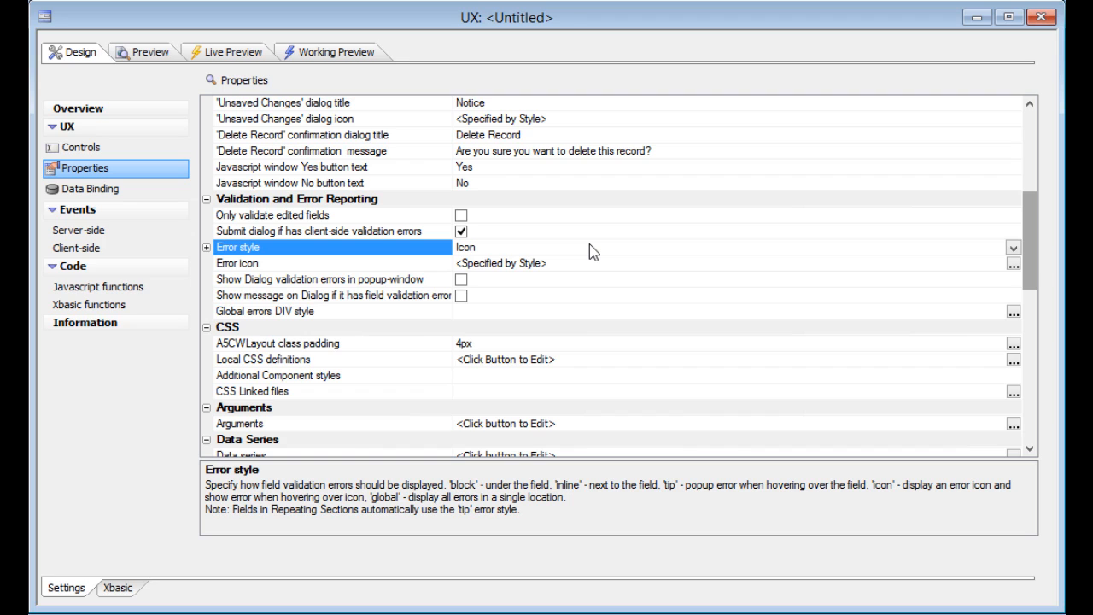
Step: Browse the Data Controls and Other Controls available for the UX component
left_click(91, 152)
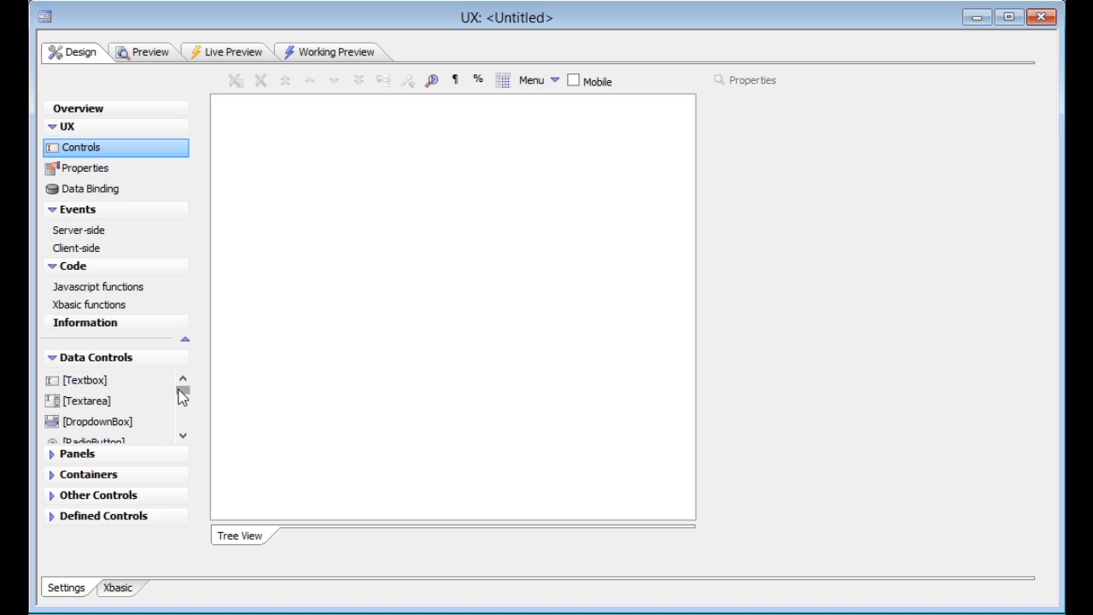
left_click_drag(185, 396, 185, 411)
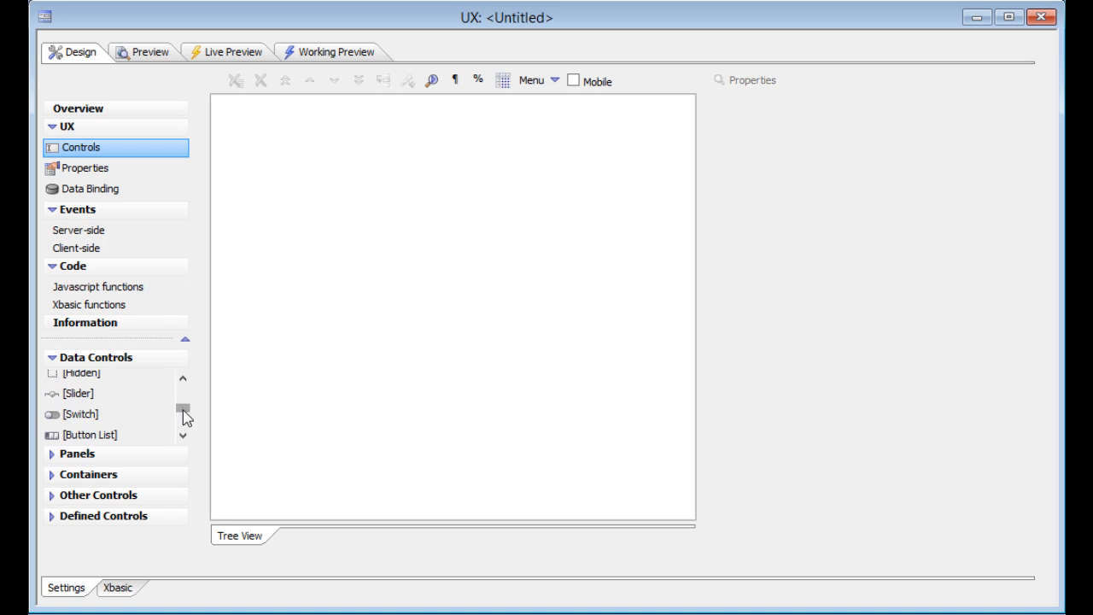
left_click(50, 498)
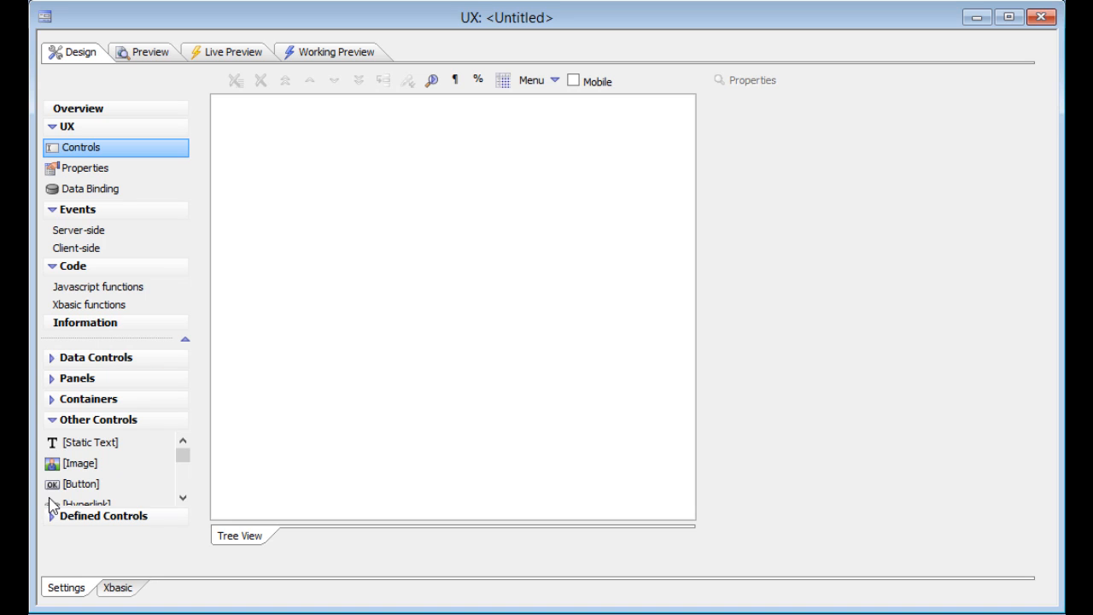
left_click(85, 358)
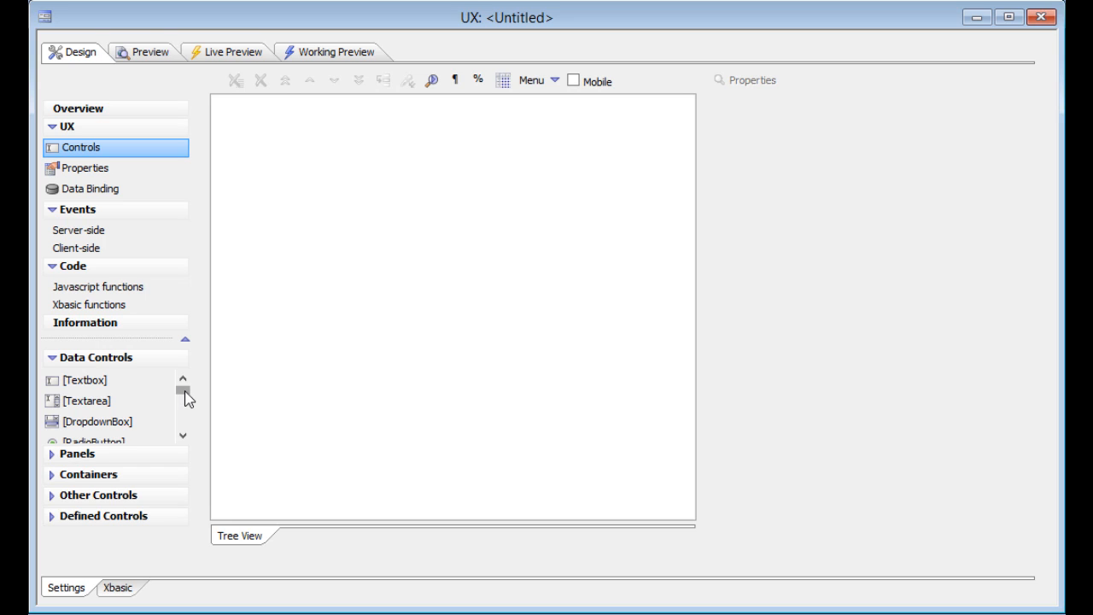
left_click_drag(185, 392, 185, 412)
left_click(181, 433)
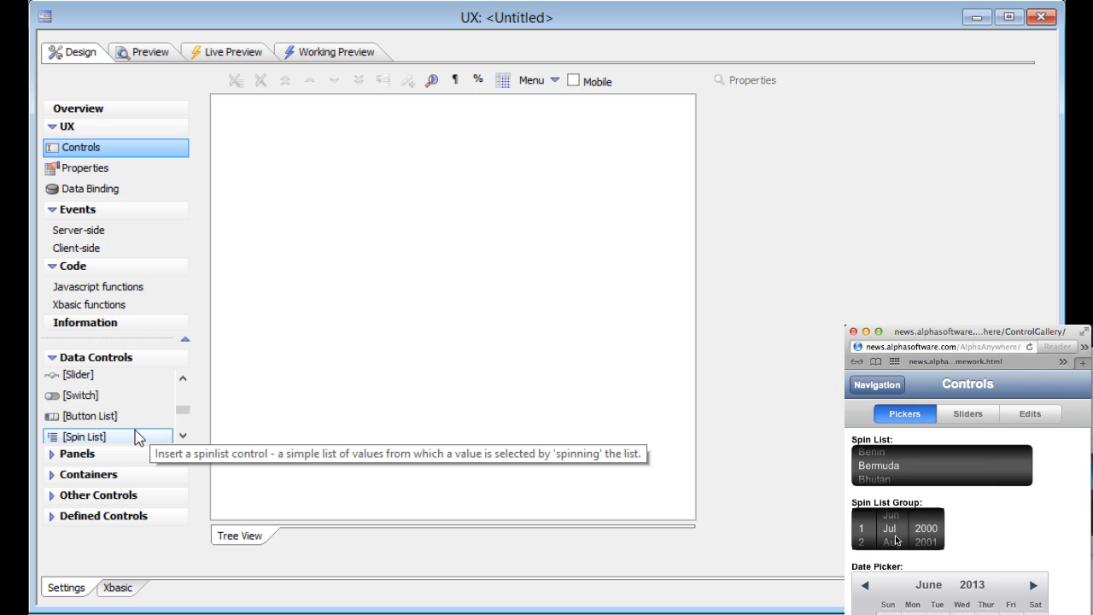
left_click_drag(181, 410, 208, 449)
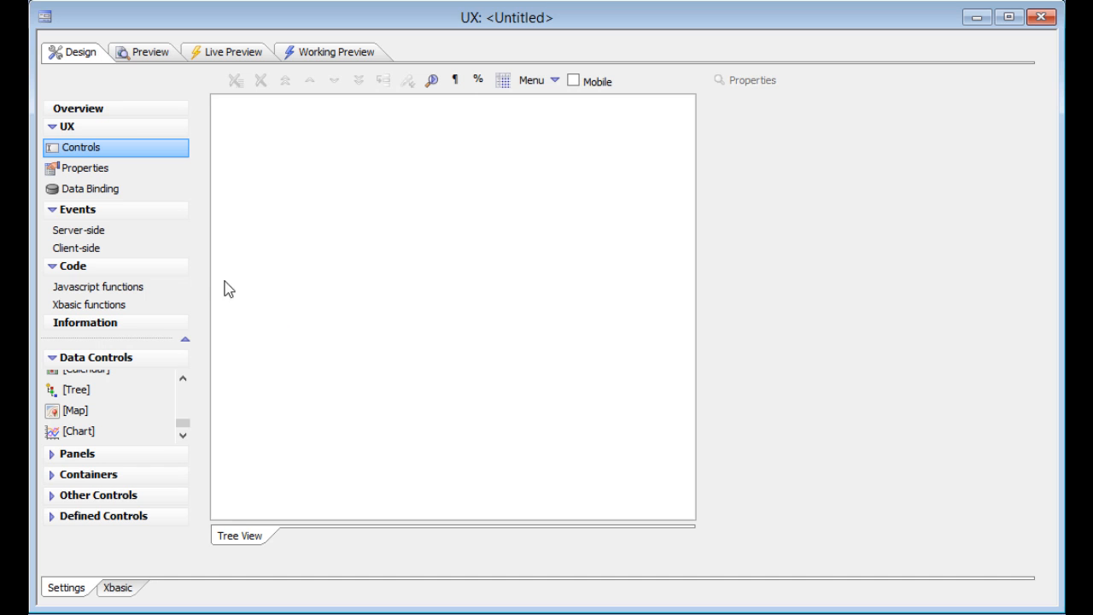
Step: View the UX component's server-side events editor and its Javascript functions editor
left_click(106, 231)
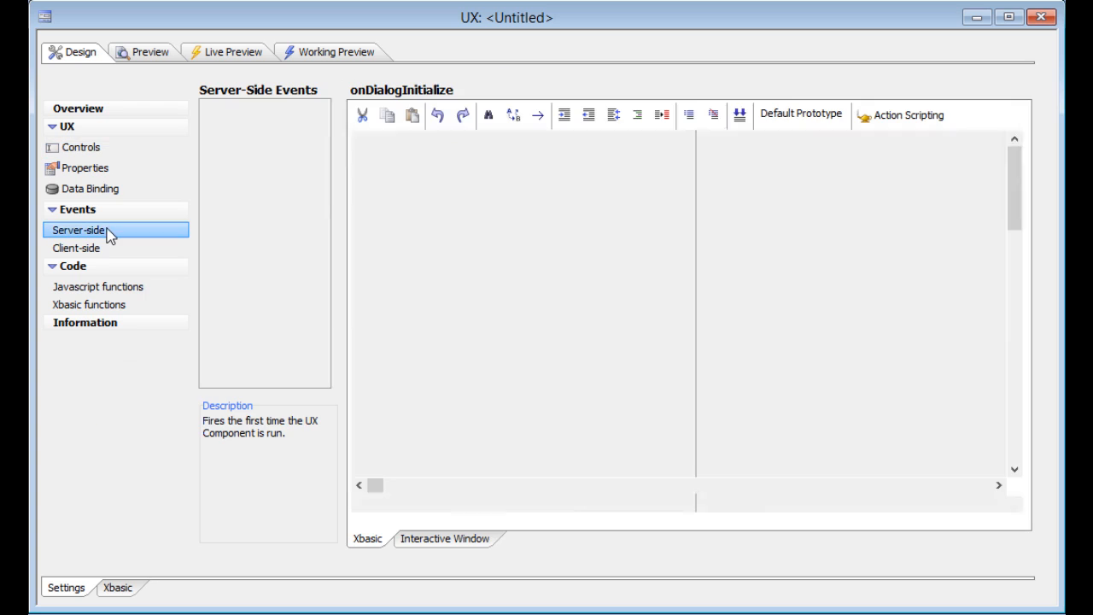
left_click(96, 287)
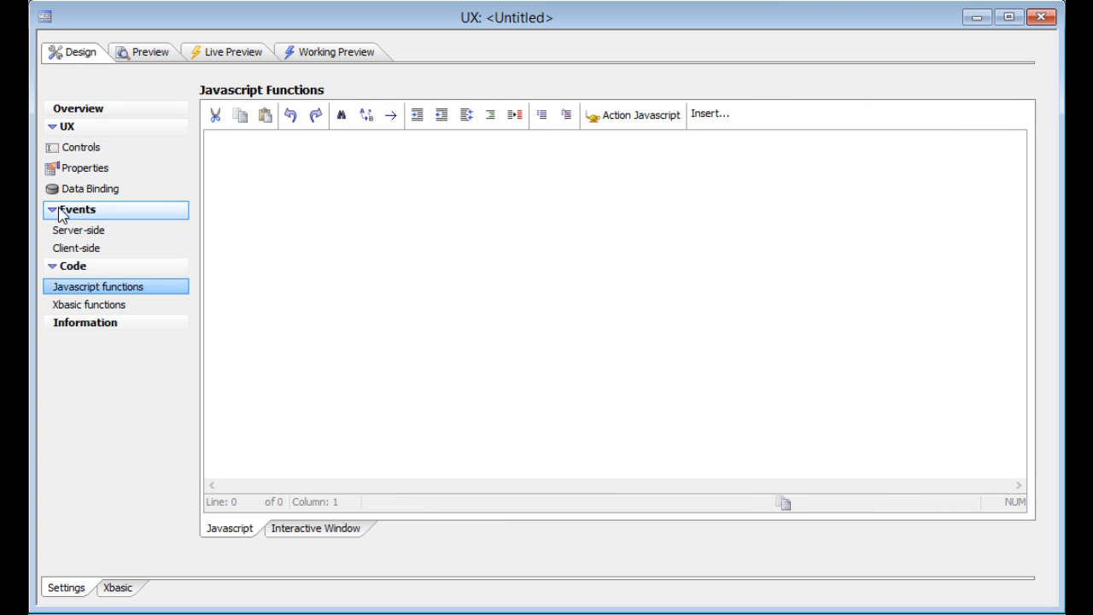
Step: Show the Panels controls available for the UX component
left_click(83, 151)
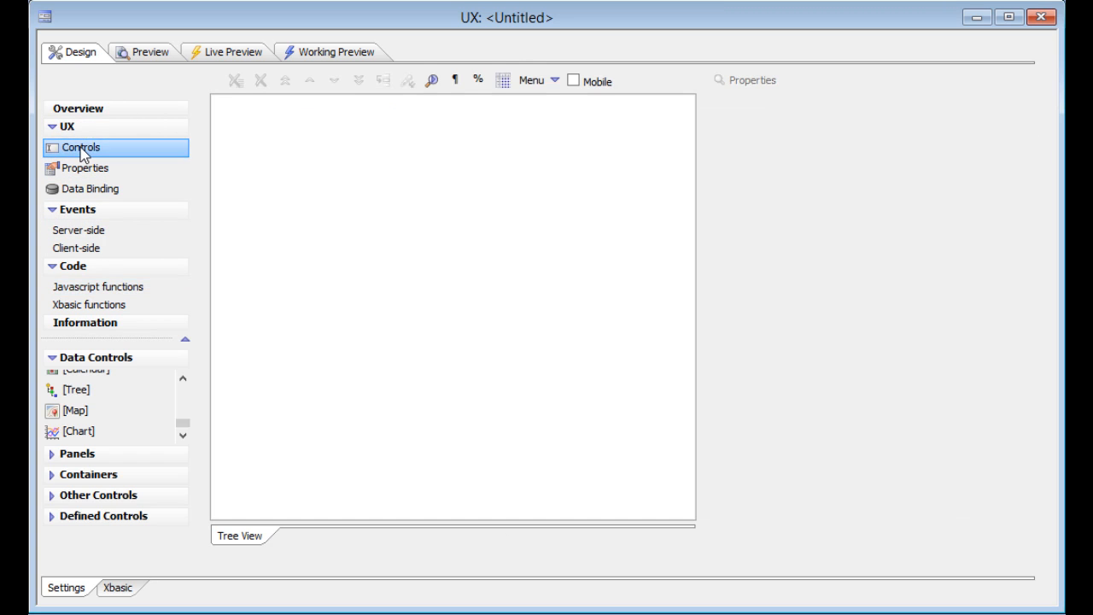
left_click(65, 455)
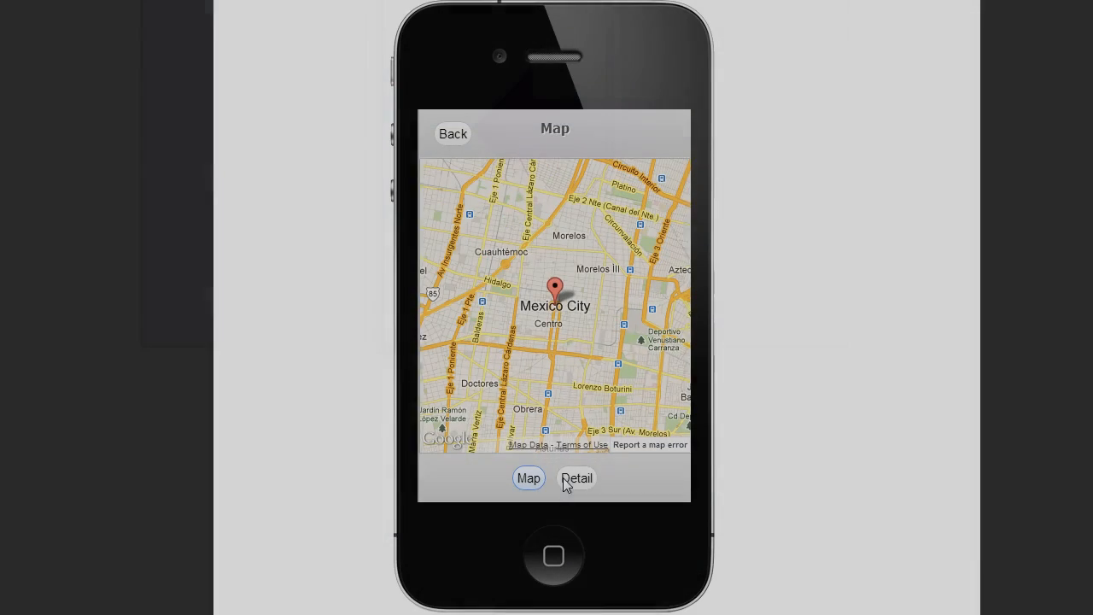
Step: View the selected customer's Map and Detail cards in the mobile app and go back to the customer list
left_click(571, 478)
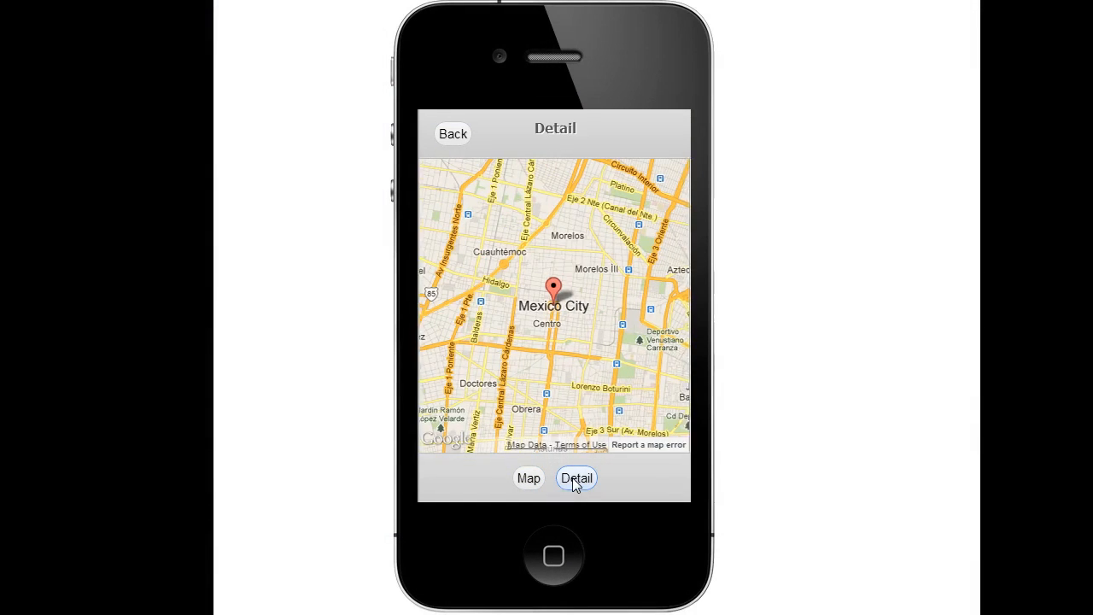
left_click(533, 477)
left_click(575, 478)
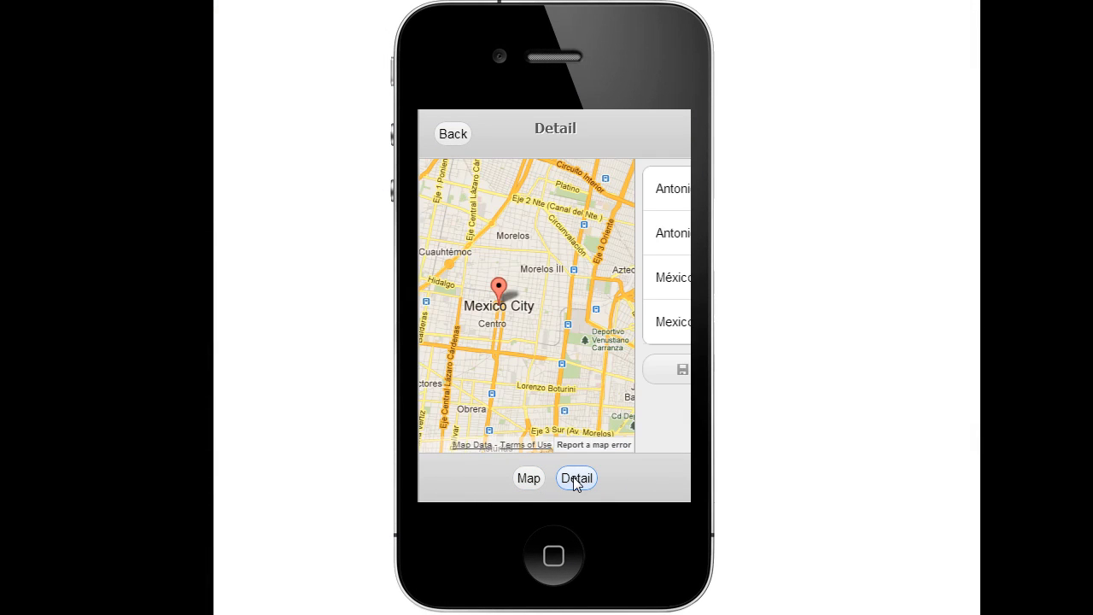
left_click(455, 137)
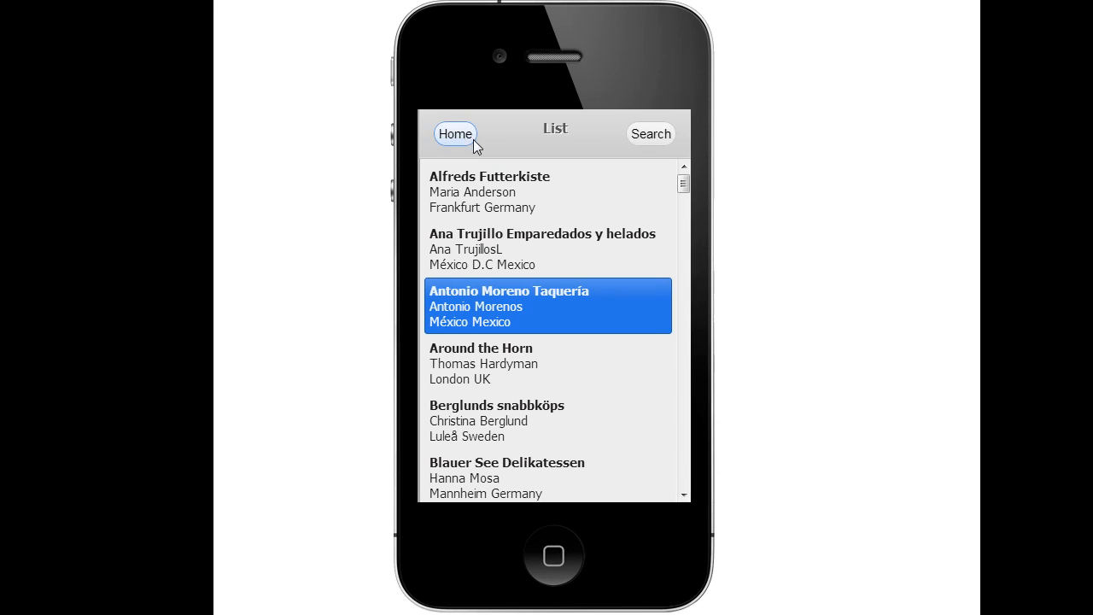
Step: Show the customer list's Name, City and Country search fields, look through the list and go to Home
left_click(649, 134)
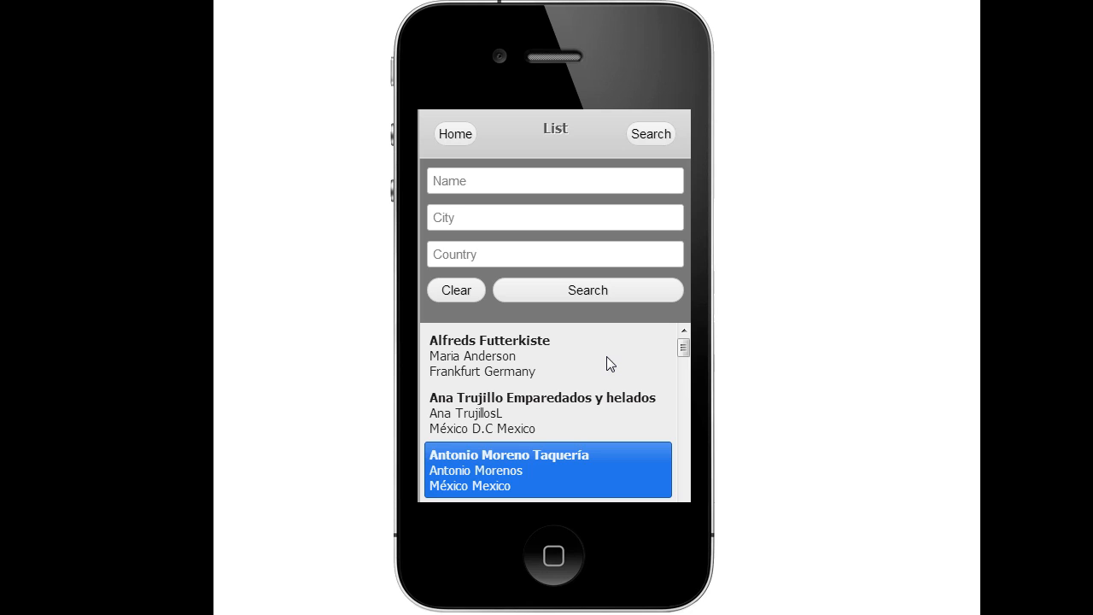
scroll(607, 356, "down", 1)
left_click(455, 134)
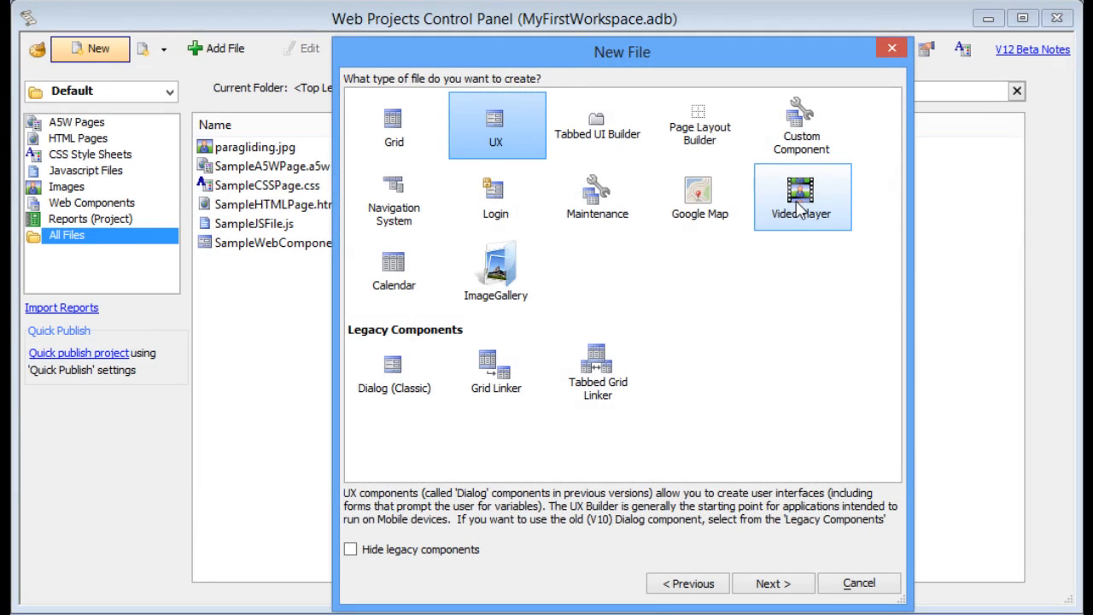
Step: Read the descriptions of the Video Player, ImageGallery and Calendar component types for a new file
left_click(800, 209)
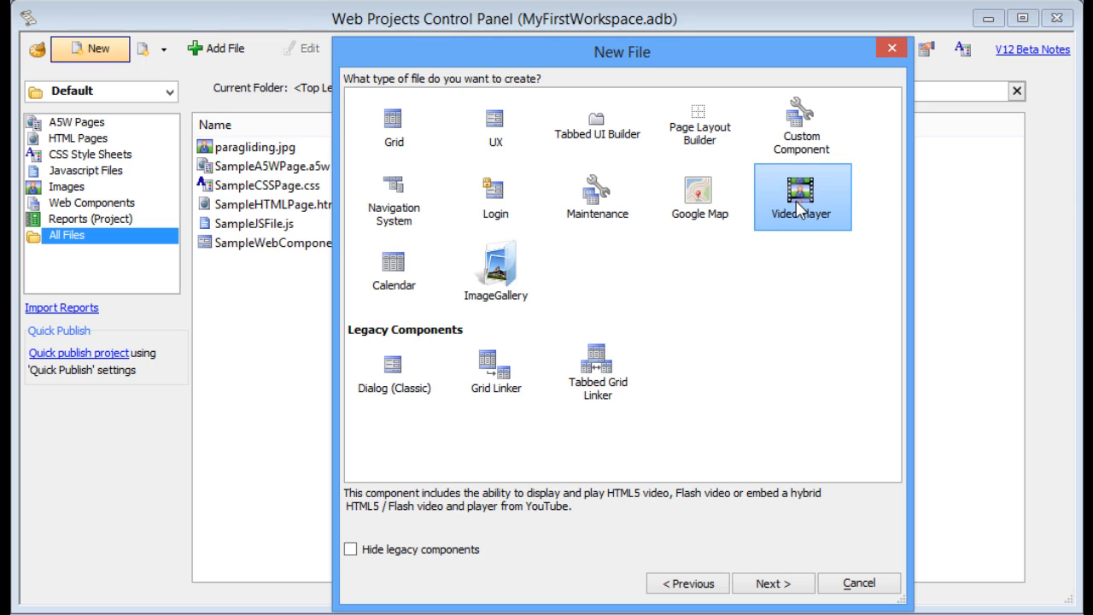
left_click(495, 268)
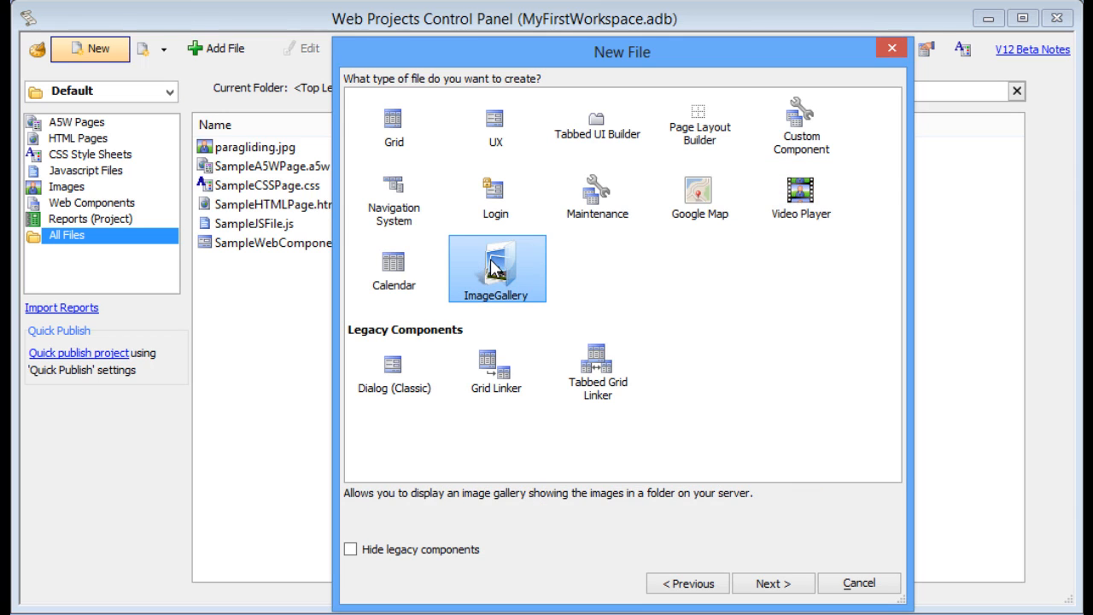
left_click(395, 254)
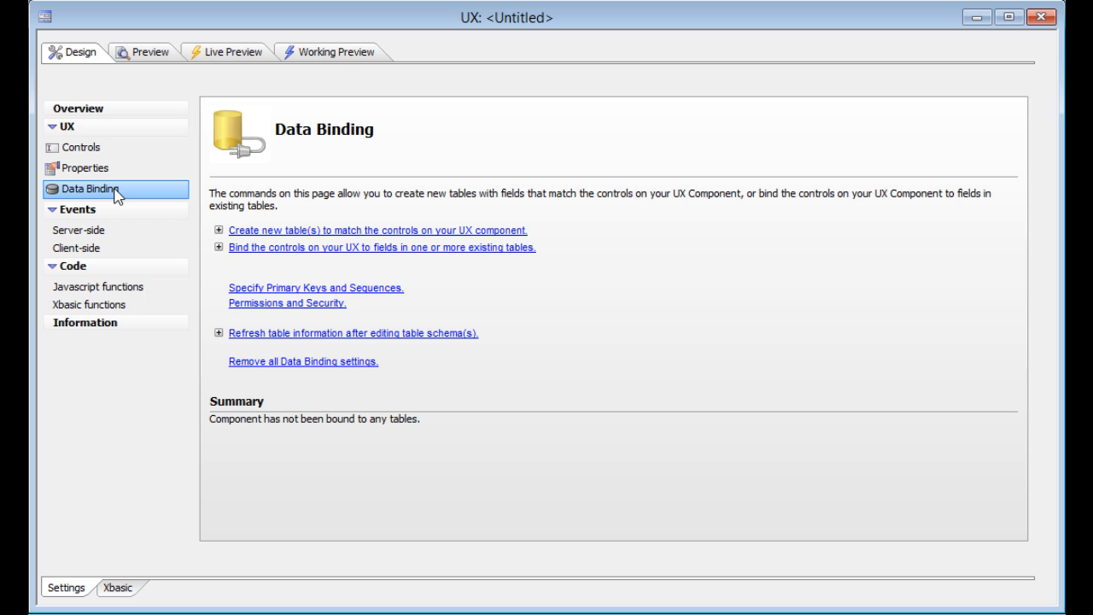
Step: Expand the Data Binding explanation for creating tables that match the controls, and browse the UX component's Data Controls
left_click(219, 230)
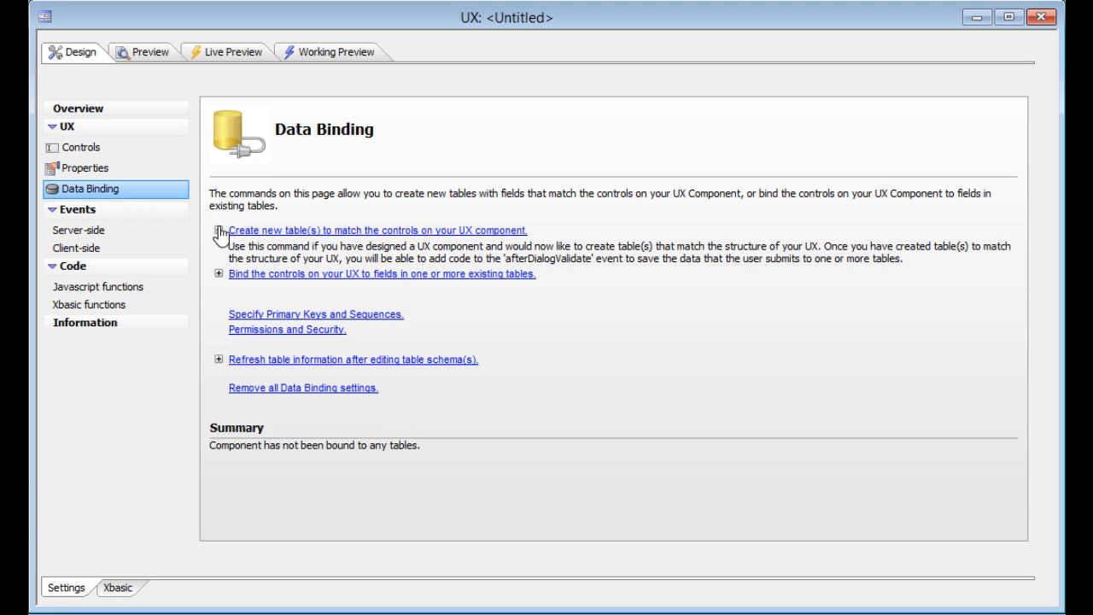
left_click(81, 147)
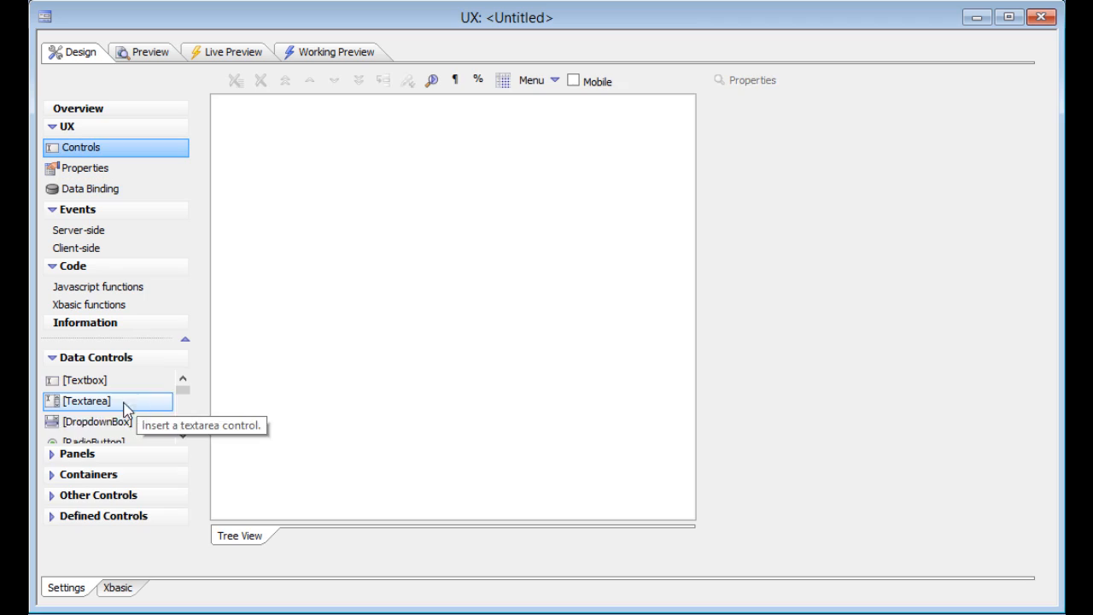
left_click(184, 436)
left_click_drag(184, 435, 185, 437)
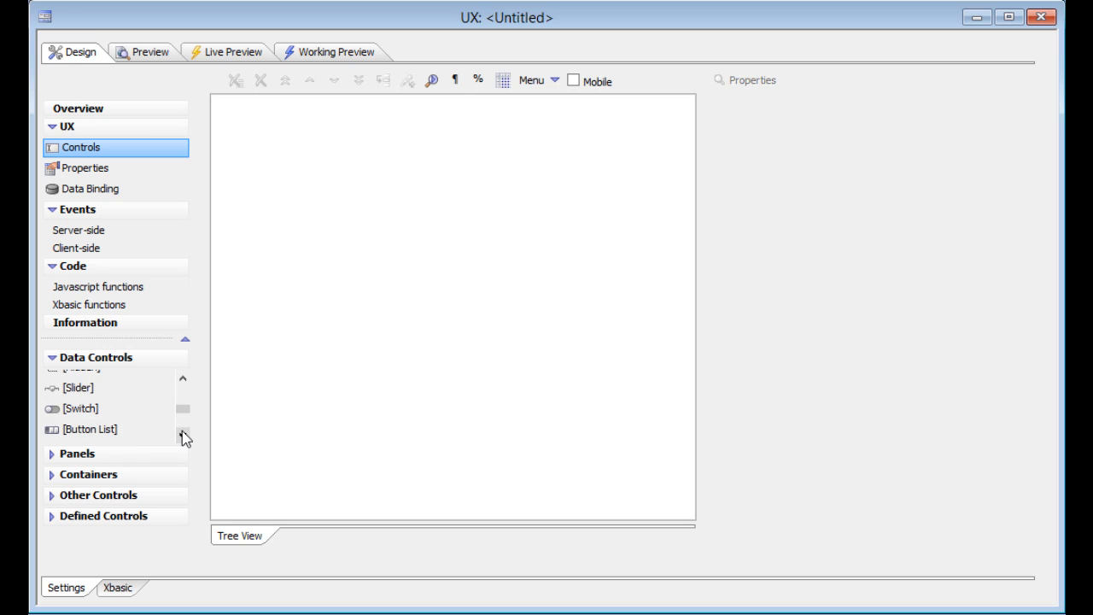
left_click(184, 437)
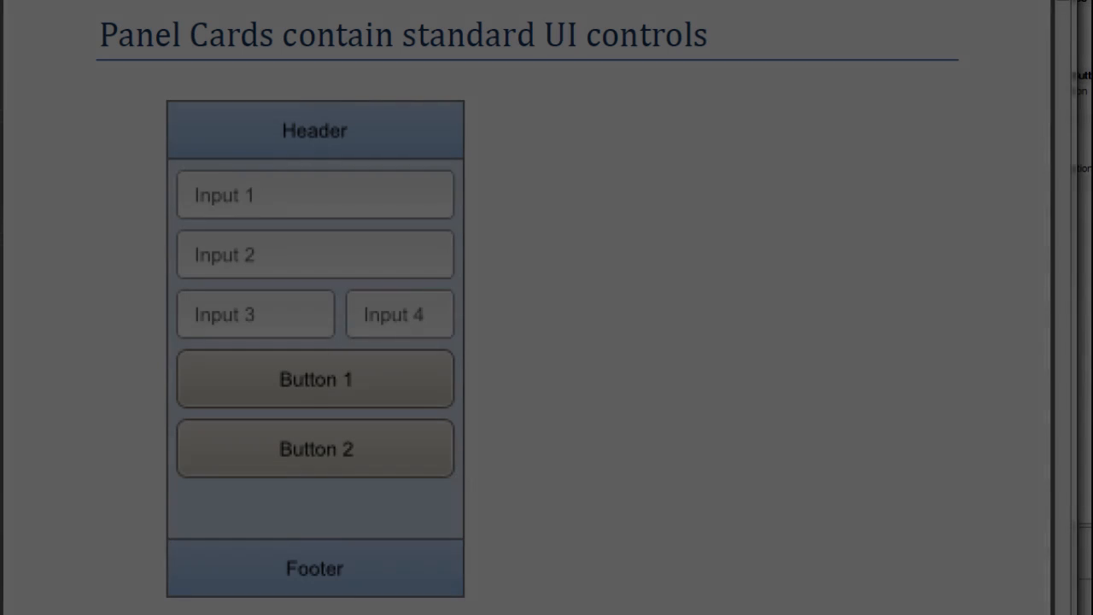